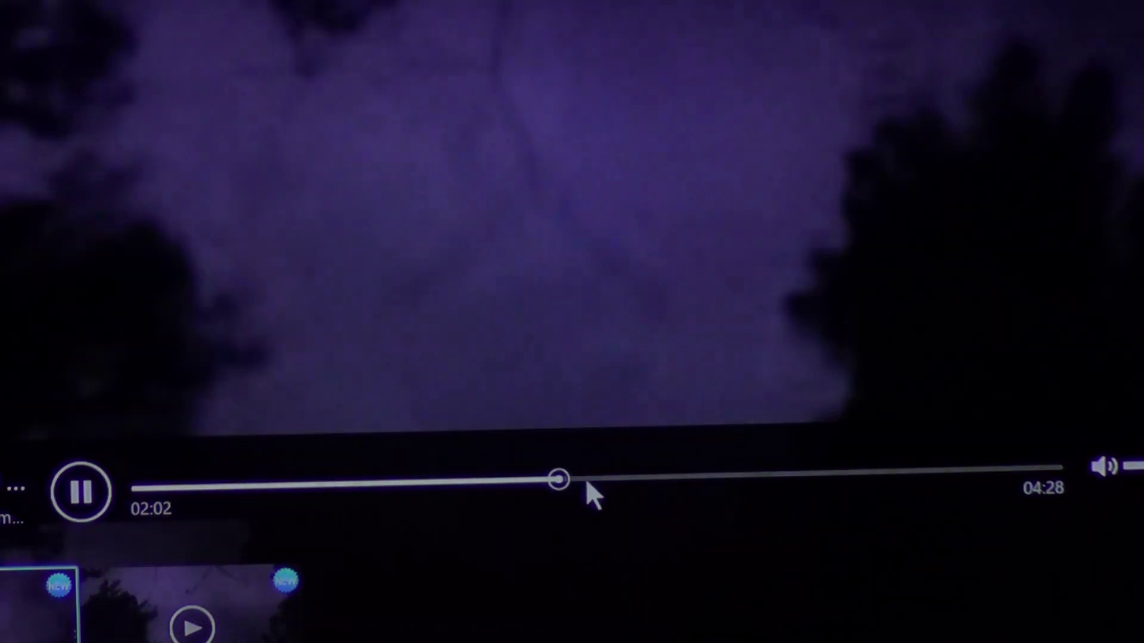
Step: Jump the 2-23-2020 storm clip ahead to about 2:10 of 4:28 and let it play
{"action": "left_click", "coordinate": [588, 480]}
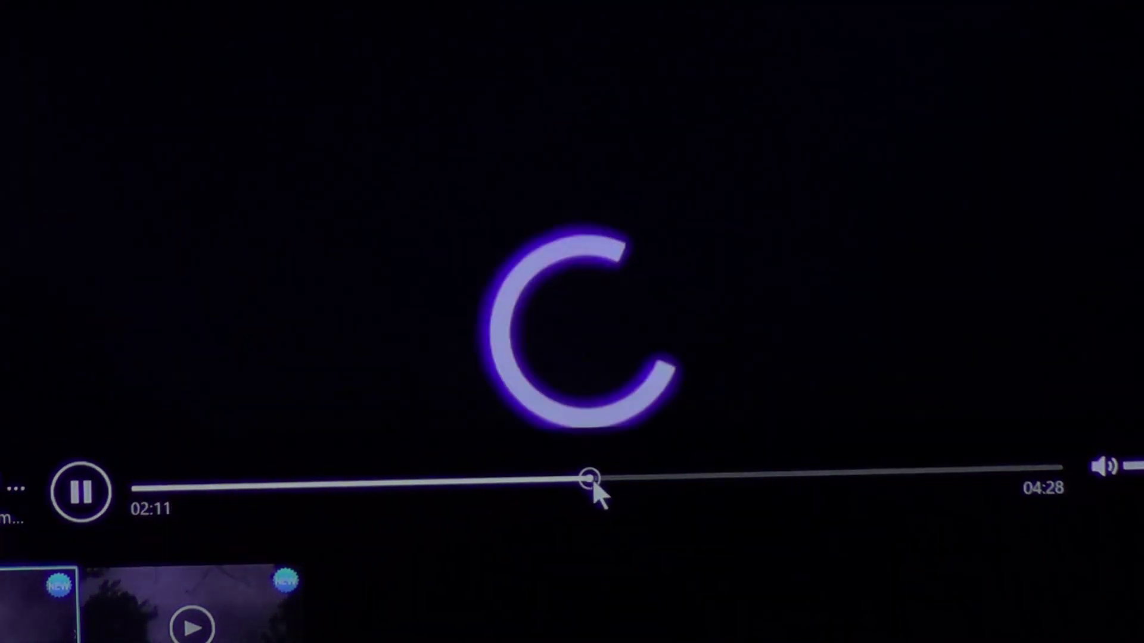